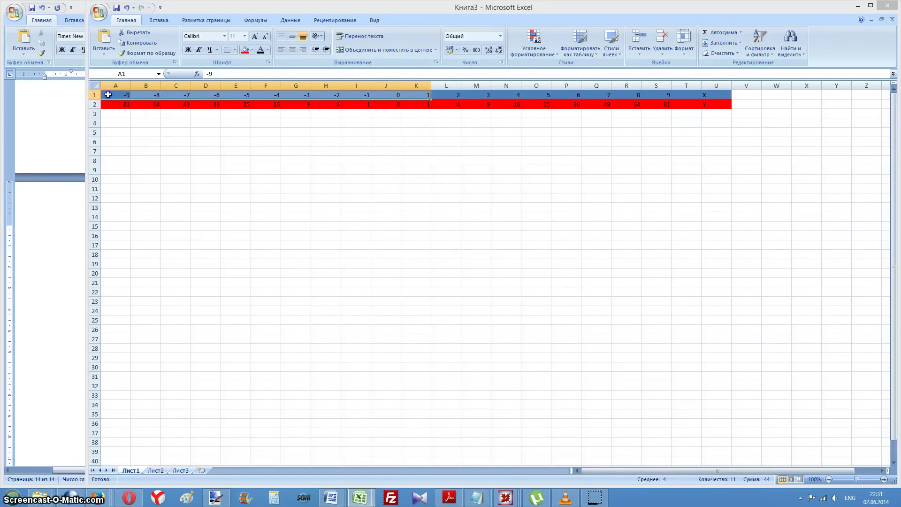
Review the x values in row 1 and squared values in row 2, then inspect A2's formula.
left_click_drag(108, 94, 714, 94)
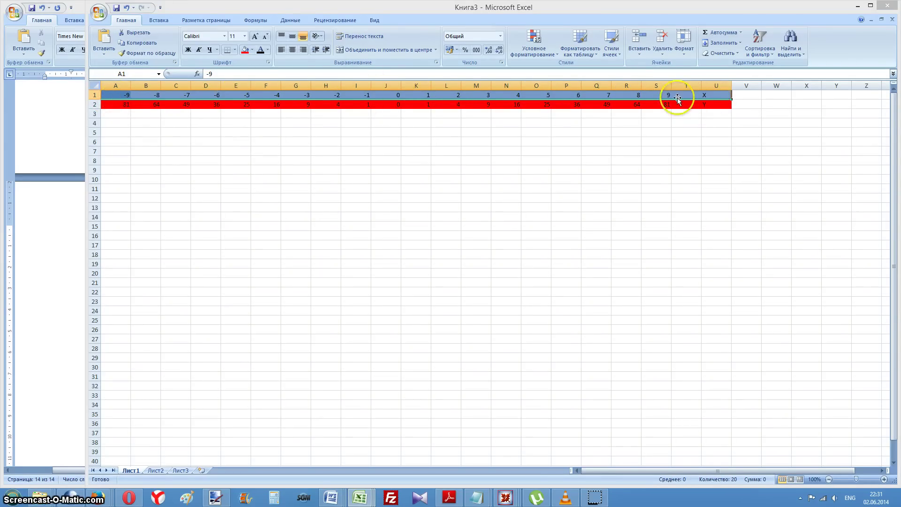
left_click(171, 140)
left_click_drag(127, 108, 718, 103)
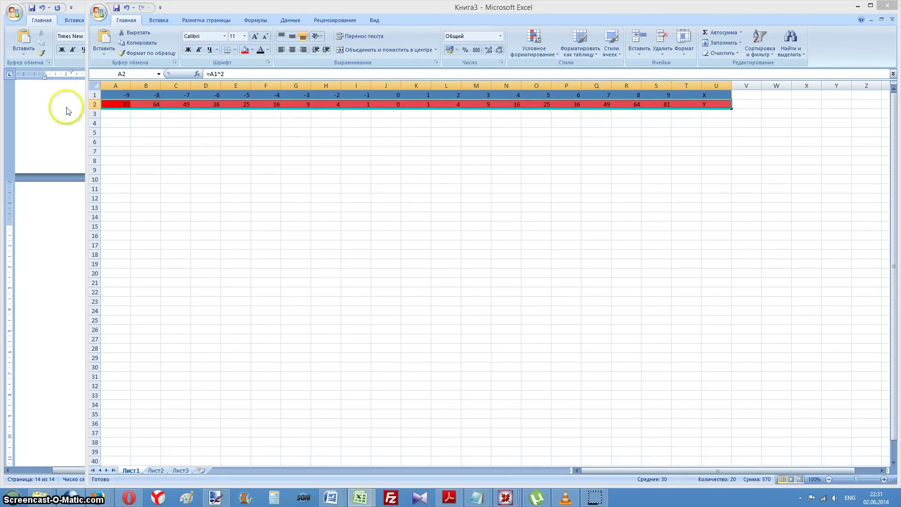
left_click(134, 118)
left_click(120, 107)
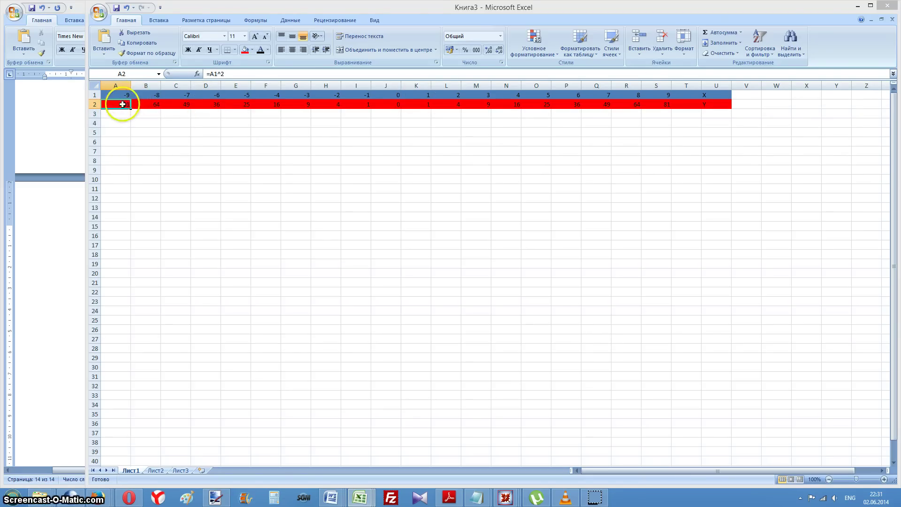
Replace A2's formula with =A1^2 so it shows 81.
left_click(243, 75)
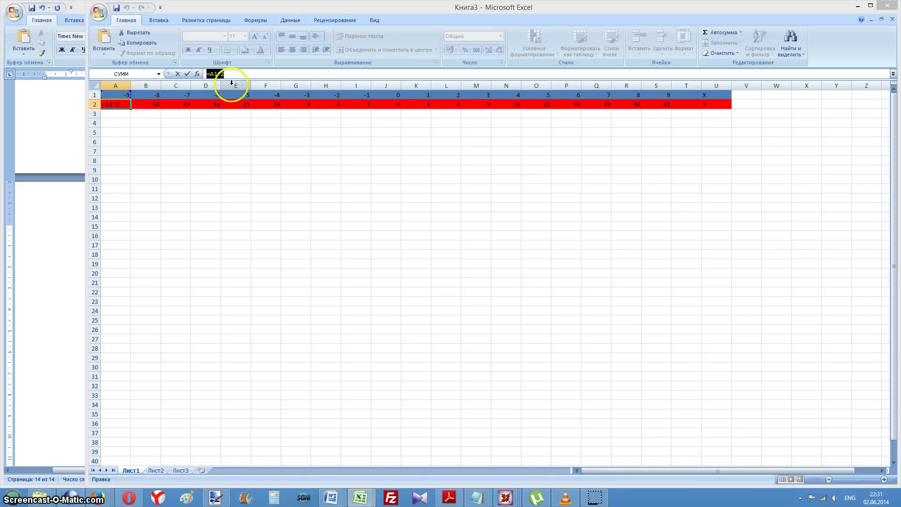
key("Delete")
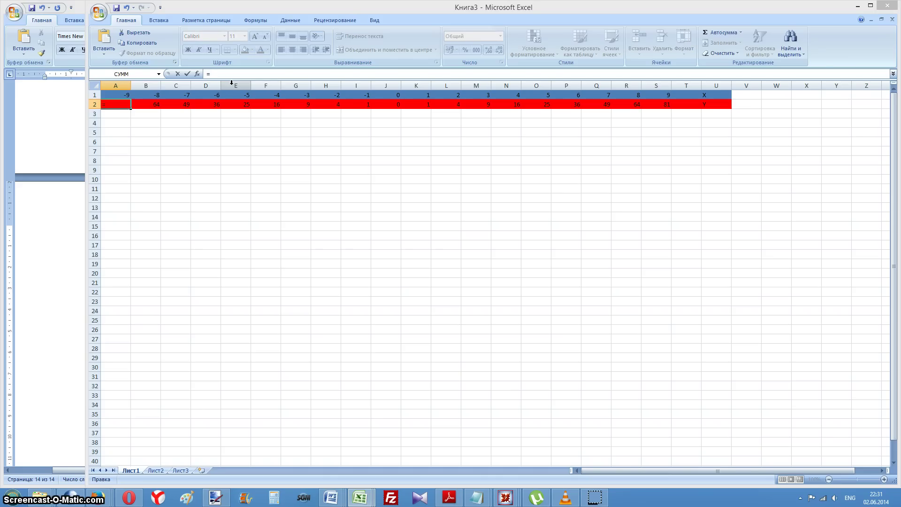
left_click(115, 95)
type("A1^2")
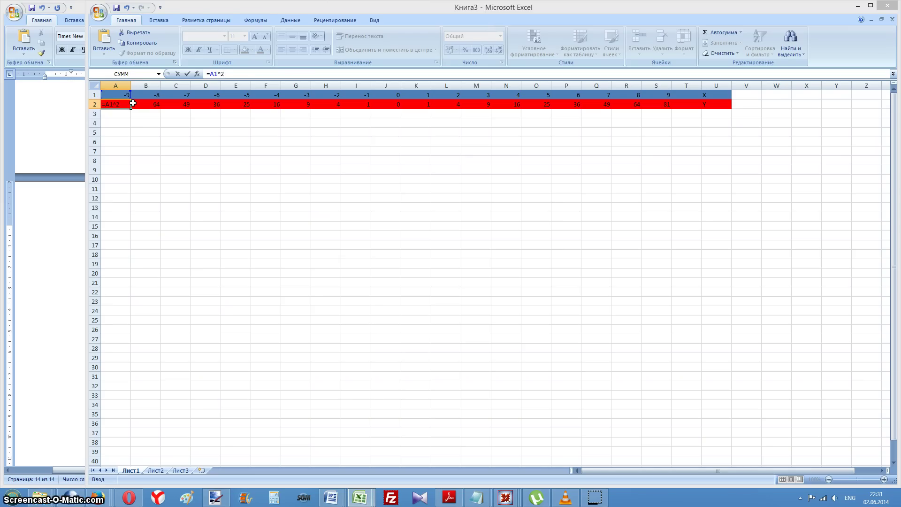
key("Return")
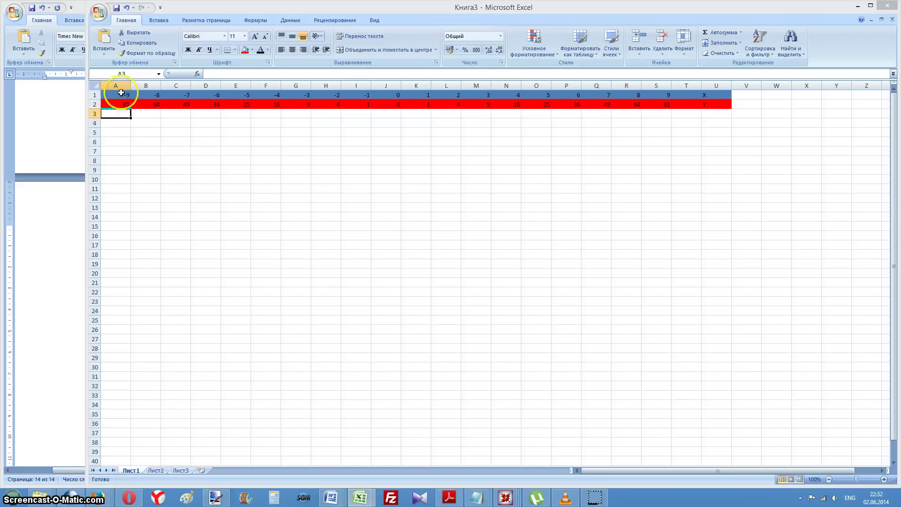
Verify the formulas in B2, C2 and D2, and select an empty cell below the table.
left_click(147, 104)
left_click(184, 104)
left_click(194, 104)
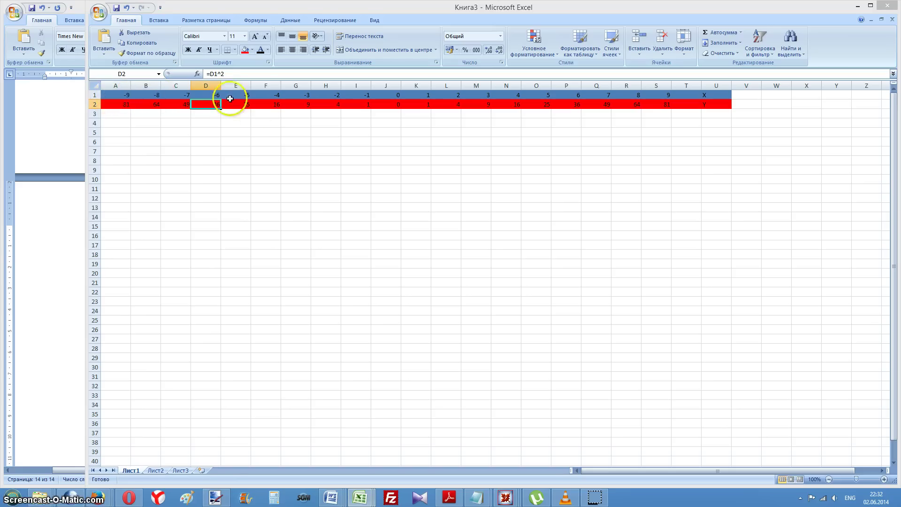
left_click(331, 160)
left_click(256, 160)
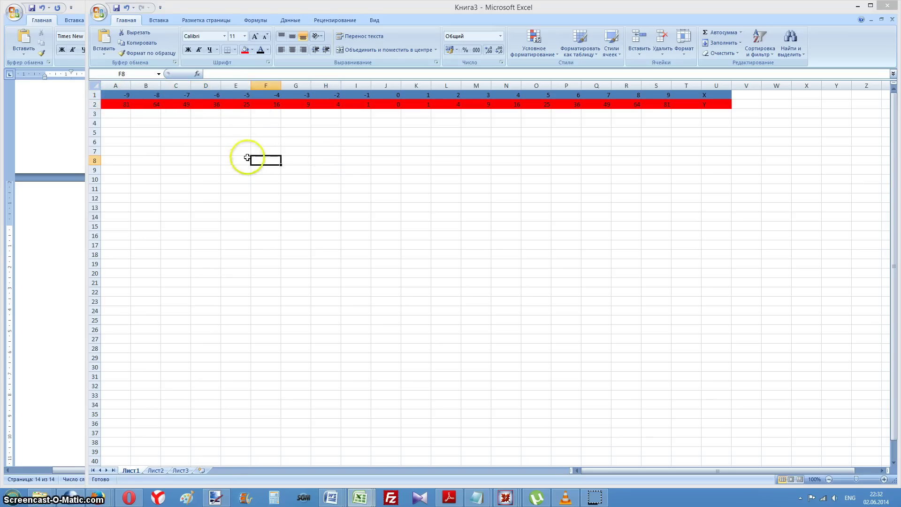
Choose Scatter with Smooth Lines and Markers from Insert > Chart > All Chart Types.
left_click(160, 22)
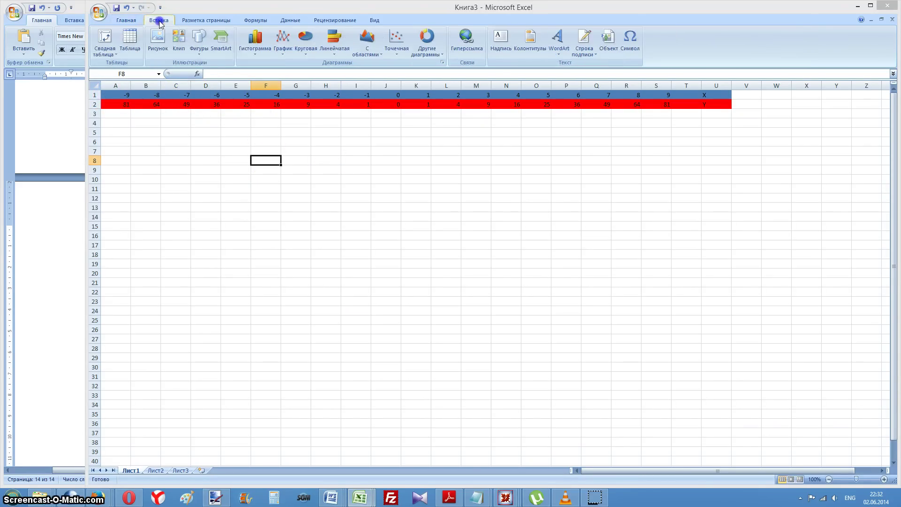
left_click(285, 55)
left_click(323, 164)
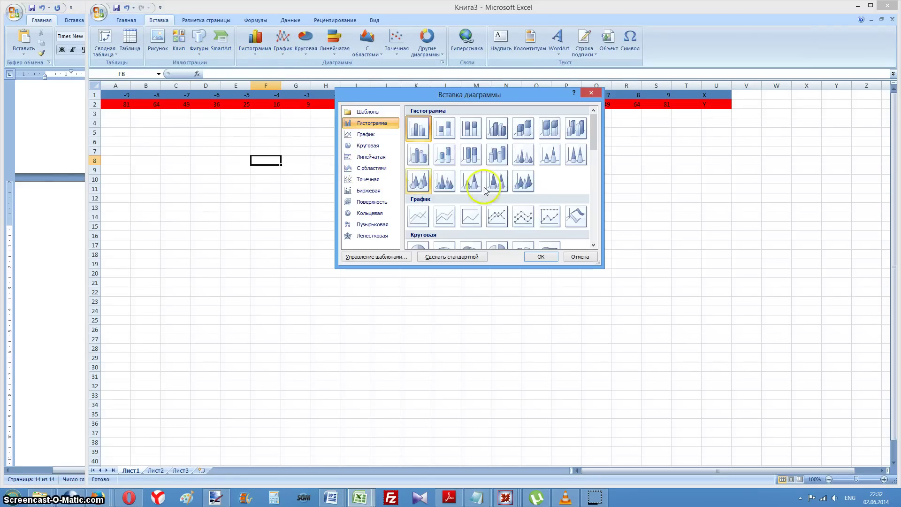
scroll(483, 197, "down", 5)
scroll(471, 202, "down", 5)
scroll(441, 188, "down", 3)
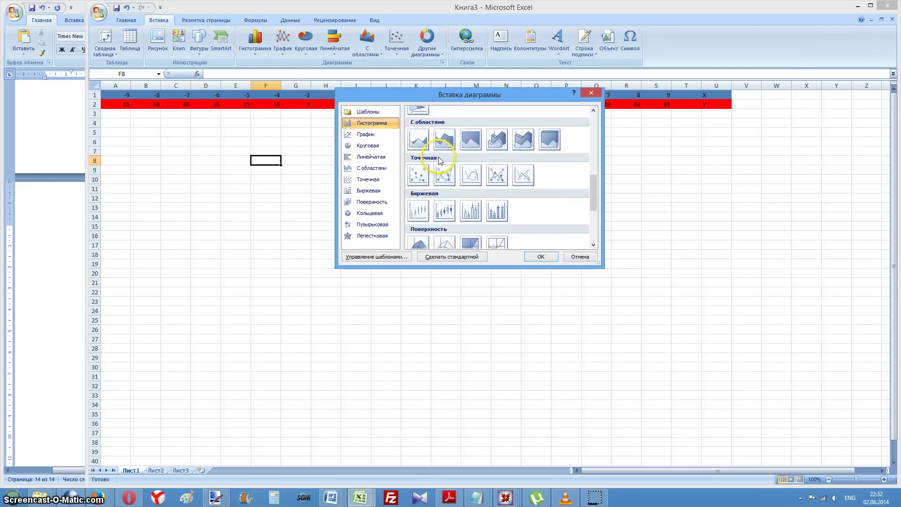
left_click(444, 174)
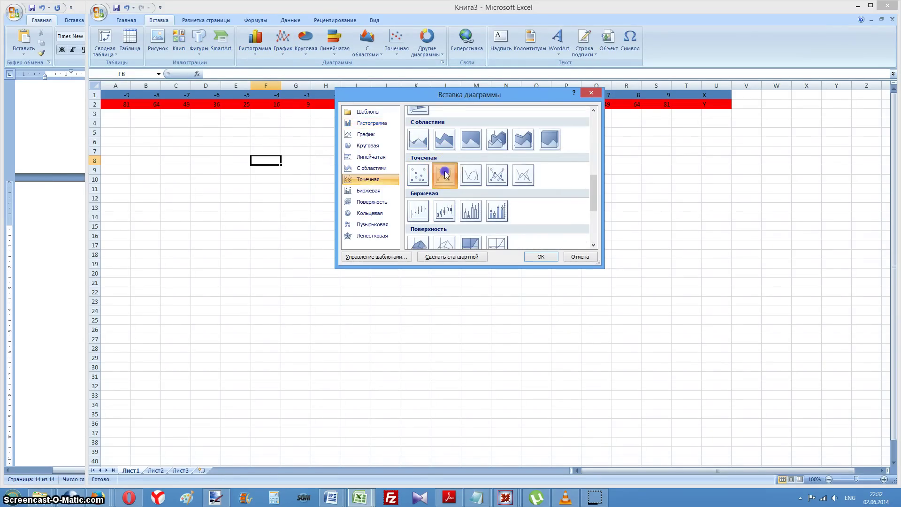
Insert the blank scatter chart, move it up to rows 8–23, and open Select Data.
left_click(548, 258)
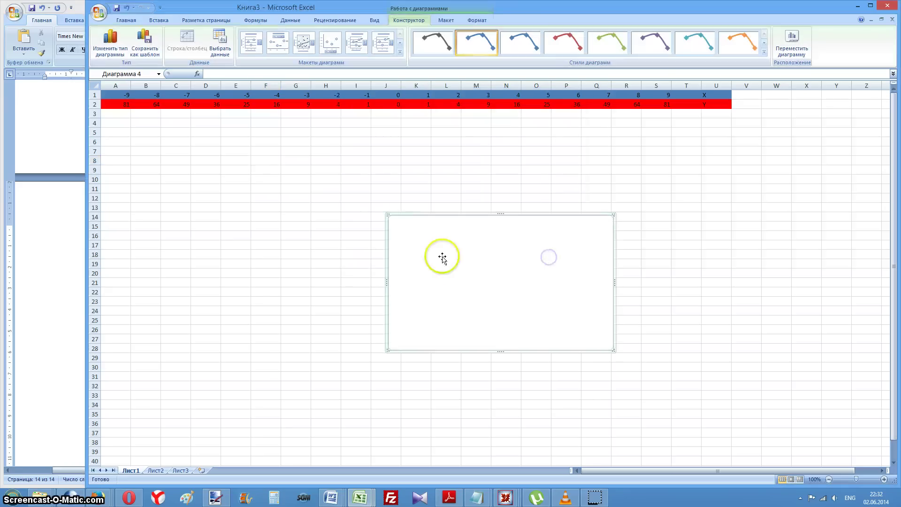
left_click_drag(486, 267, 420, 213)
right_click(402, 227)
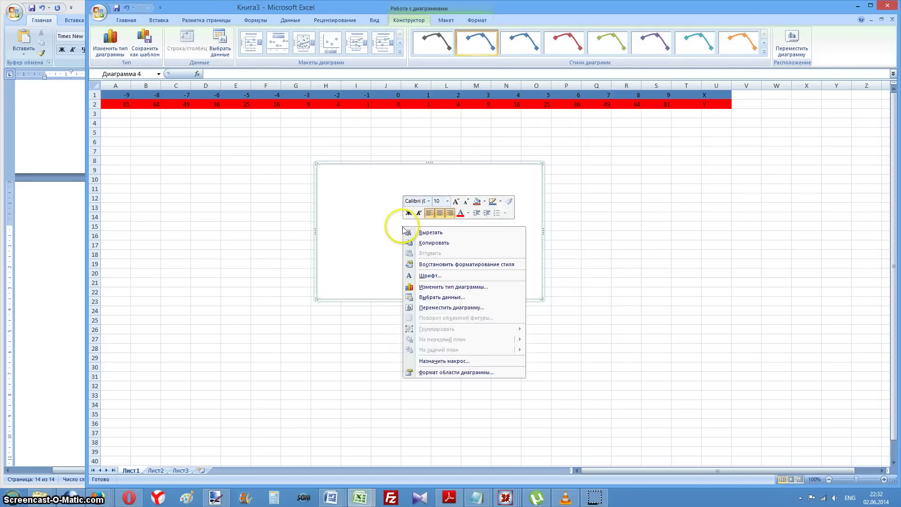
right_click(374, 225)
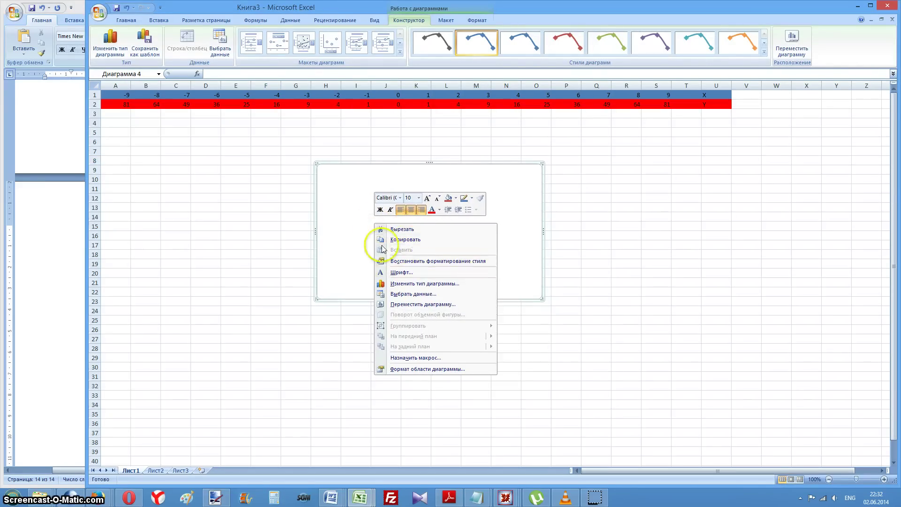
left_click(410, 293)
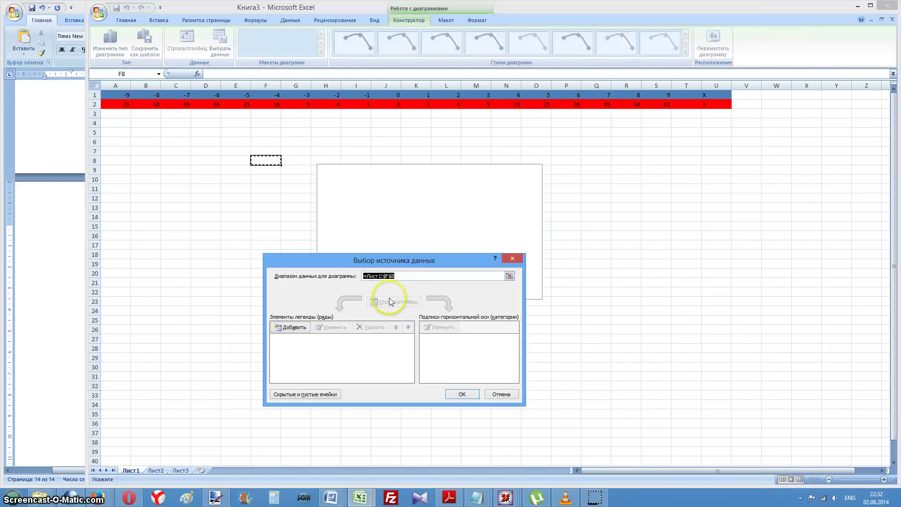
Add a new data series named 'График функции x^2' in Select Data Source.
left_click(293, 327)
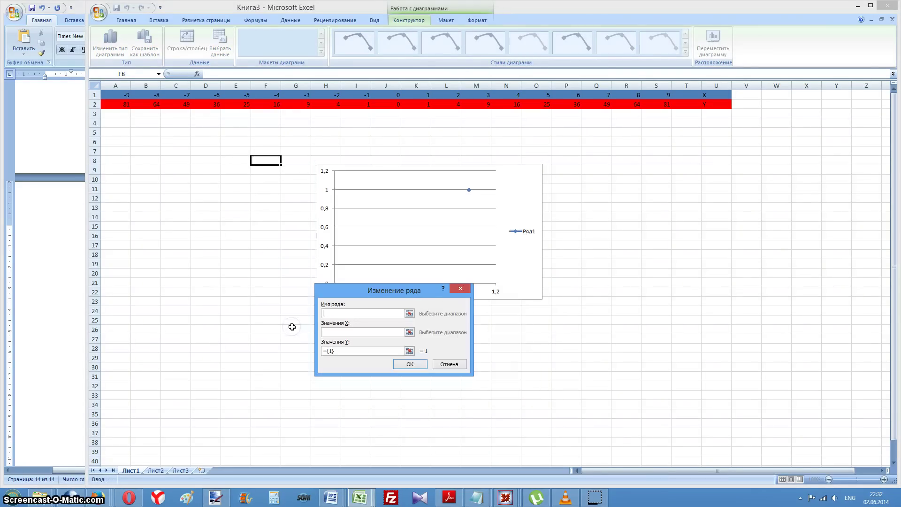
left_click(357, 314)
type("График функции")
key("alt+shift")
type("x^2")
left_click(354, 332)
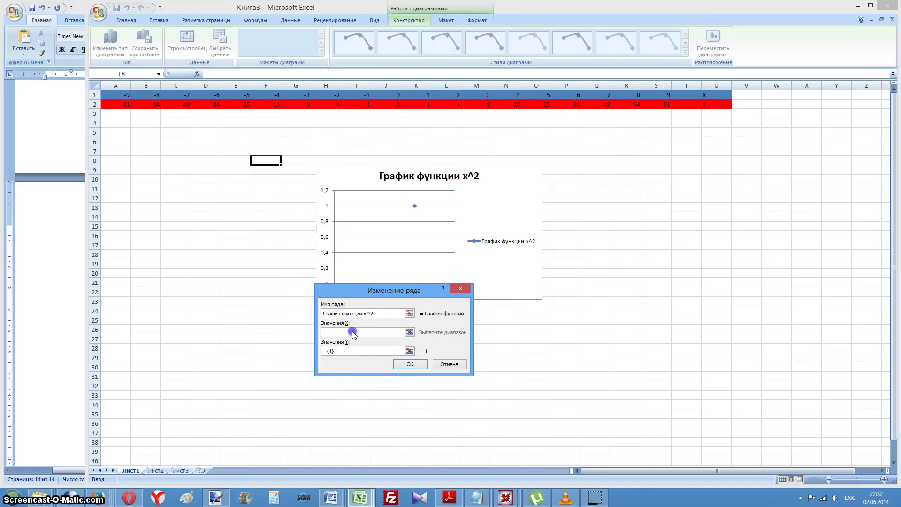
left_click(409, 332)
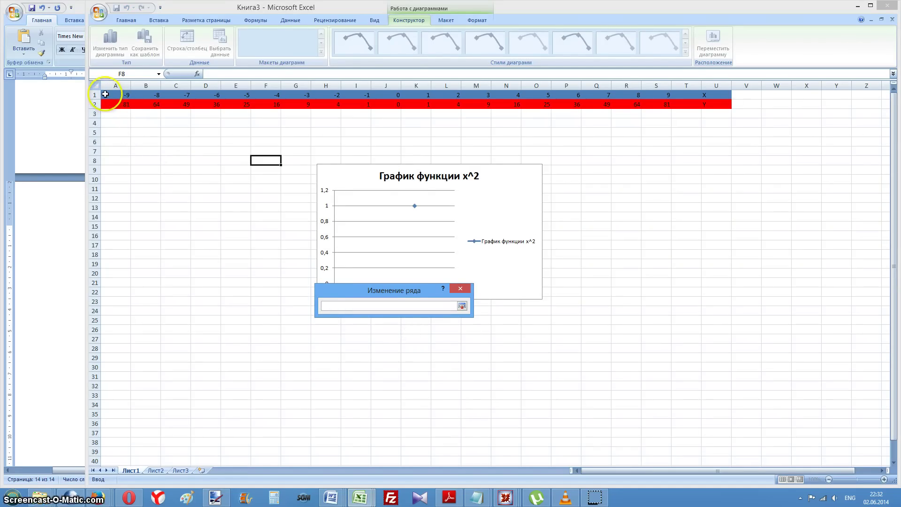
Set the series X values to =Лист1!$A$1:$T$1 and Y values to A2:S2.
mouse_move(135, 91)
left_mouse_down()
mouse_move(635, 85)
mouse_move(685, 96)
left_mouse_up()
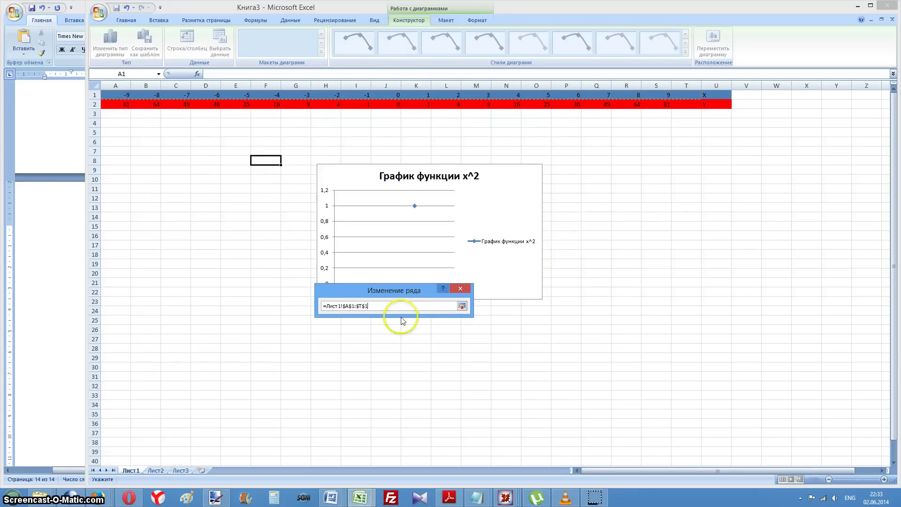
left_click(460, 306)
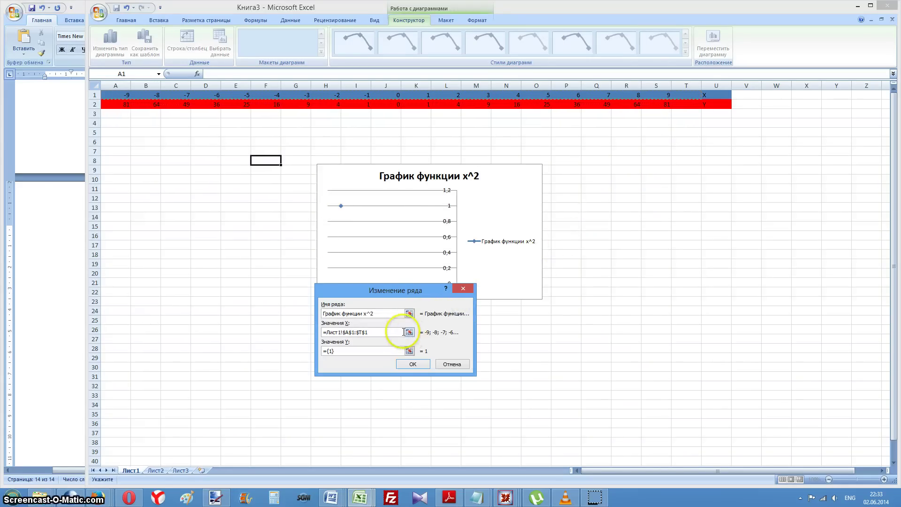
left_click(360, 351)
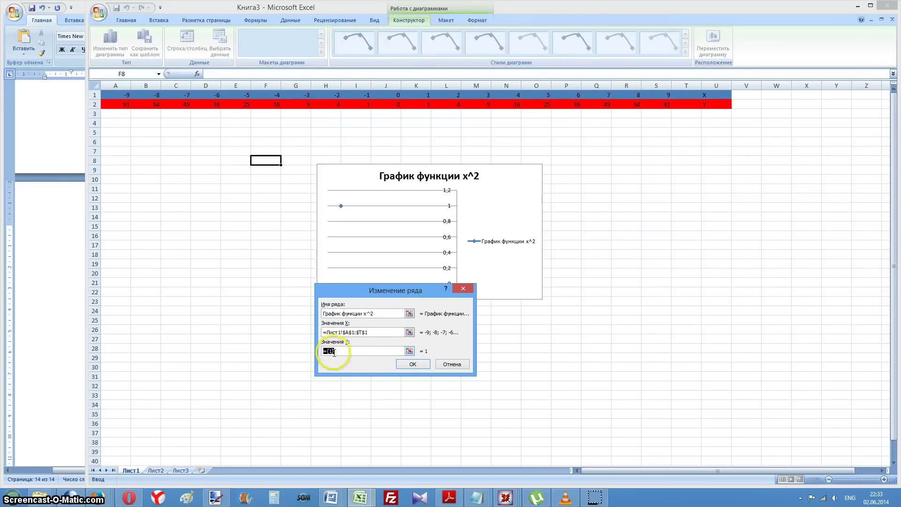
key("BackSpace")
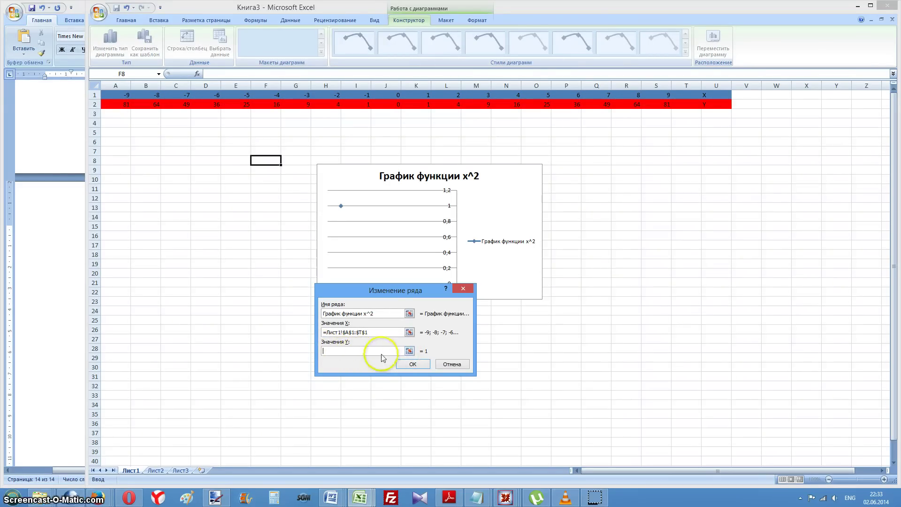
left_click(410, 351)
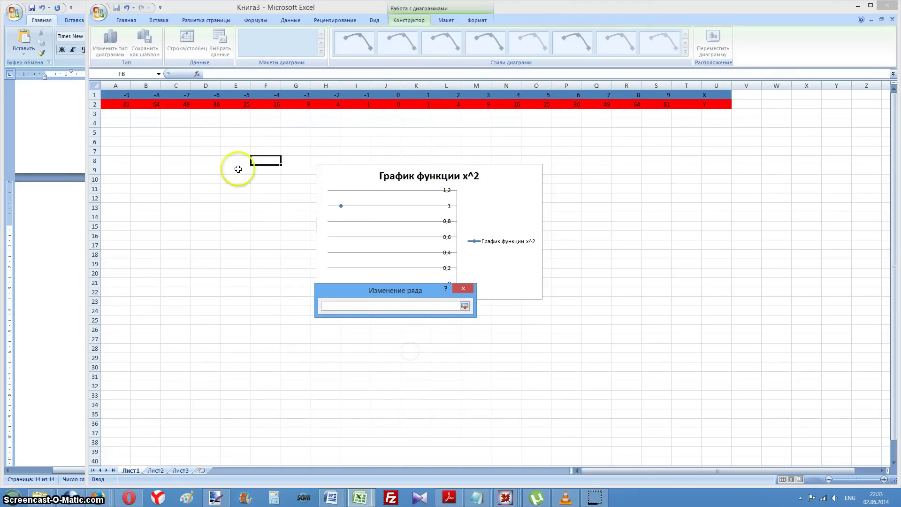
left_click_drag(111, 104, 663, 105)
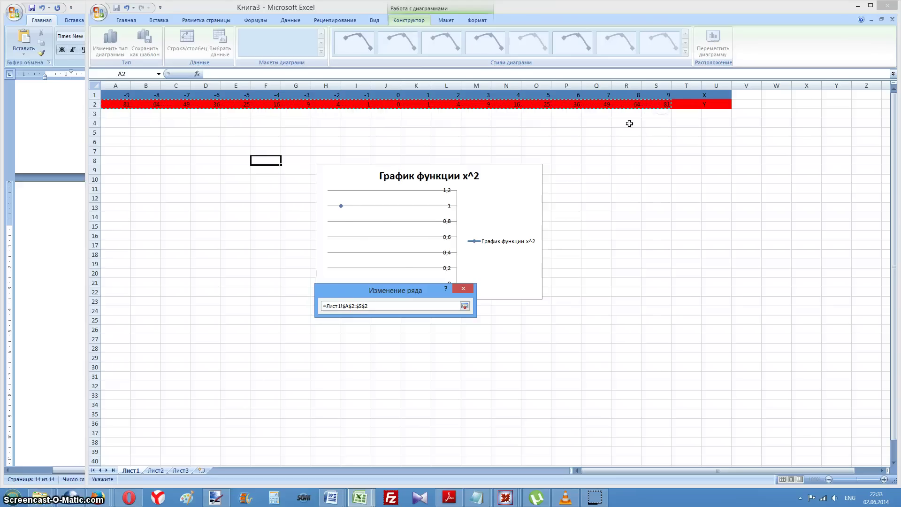
left_click(465, 305)
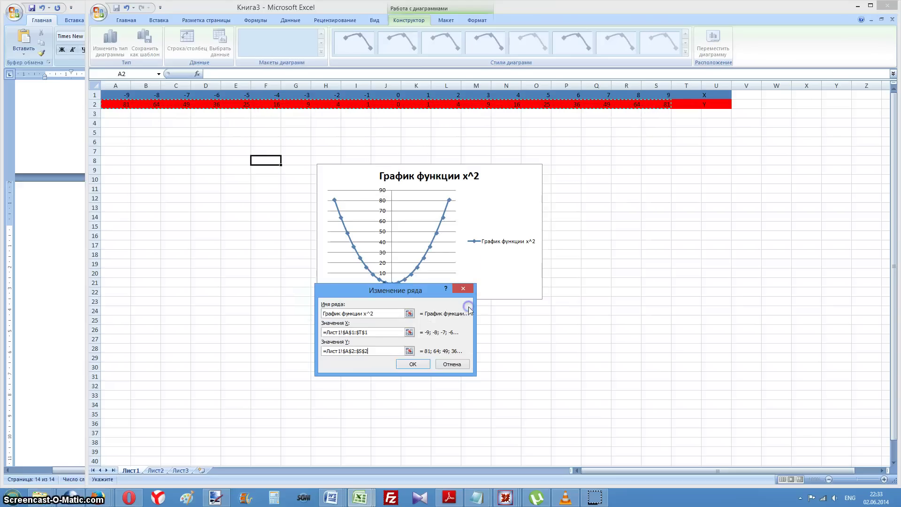
left_click(418, 365)
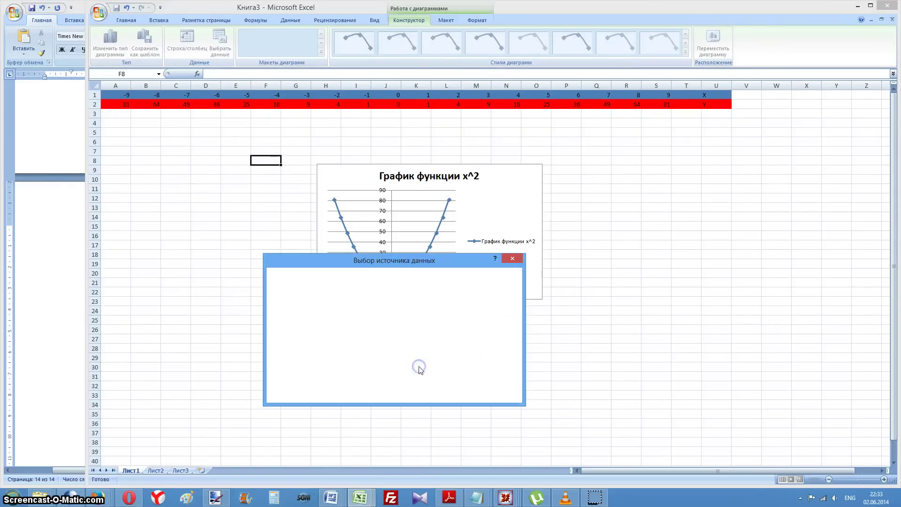
Close Select Data Source, select the whole parabola chart and copy it with Копировать.
left_click(460, 394)
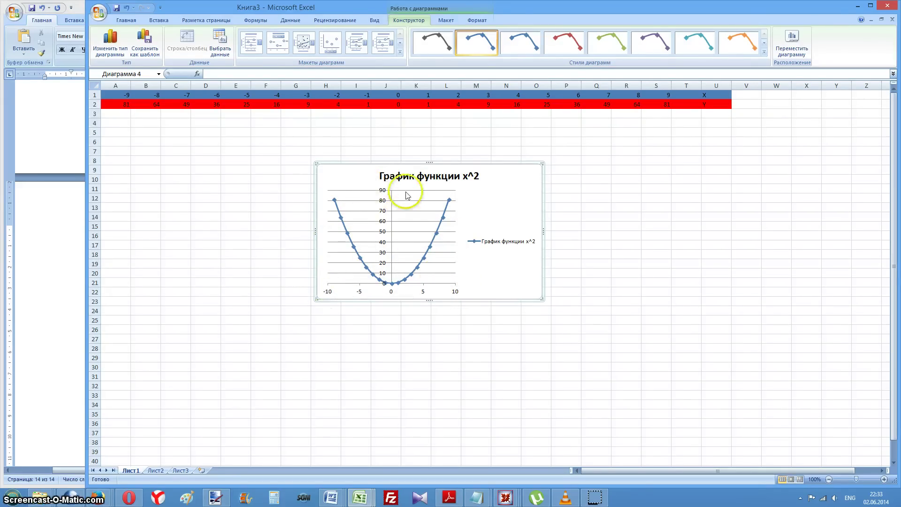
left_click(403, 229)
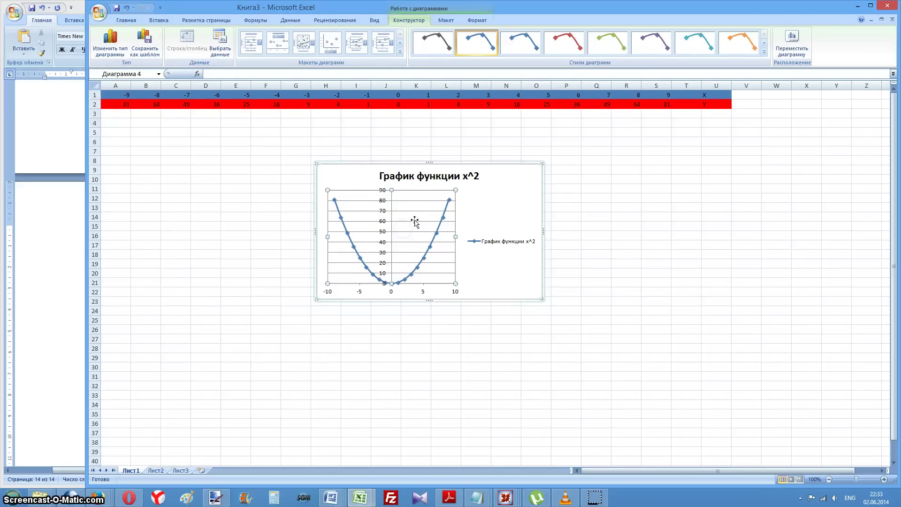
left_click(502, 213)
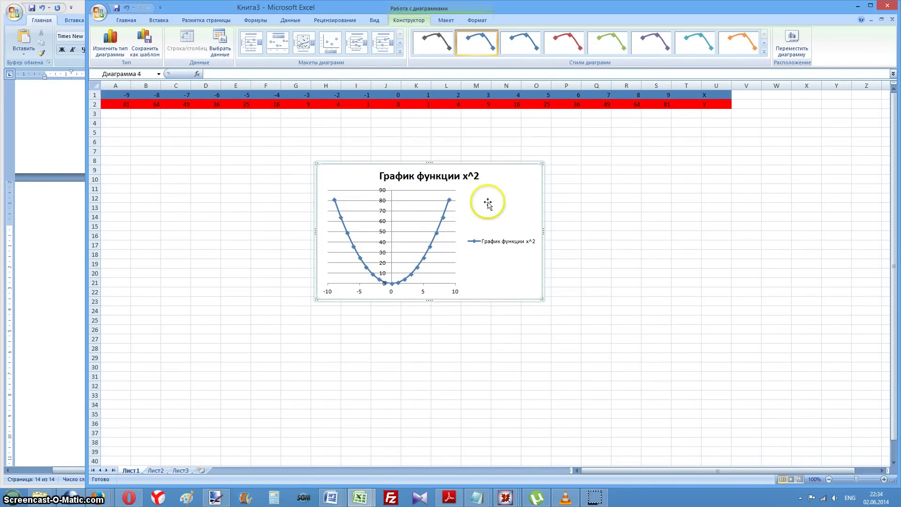
right_click(488, 197)
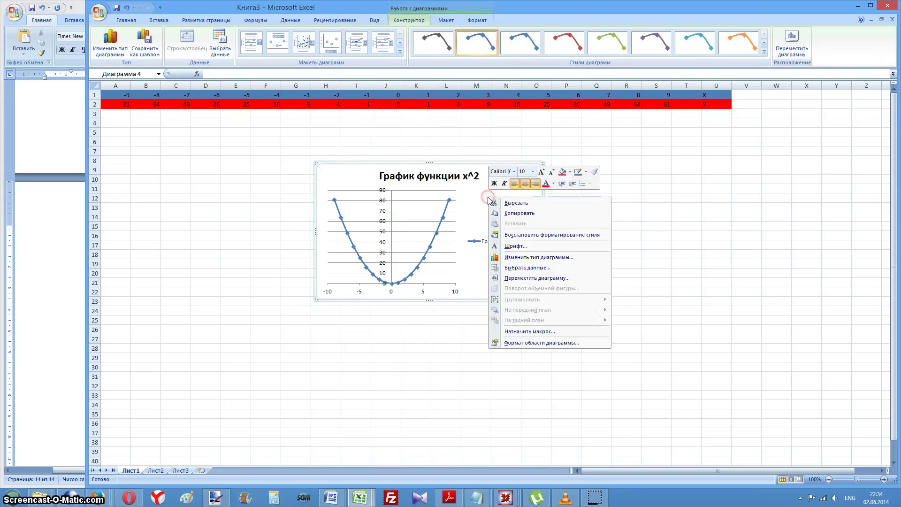
left_click(510, 213)
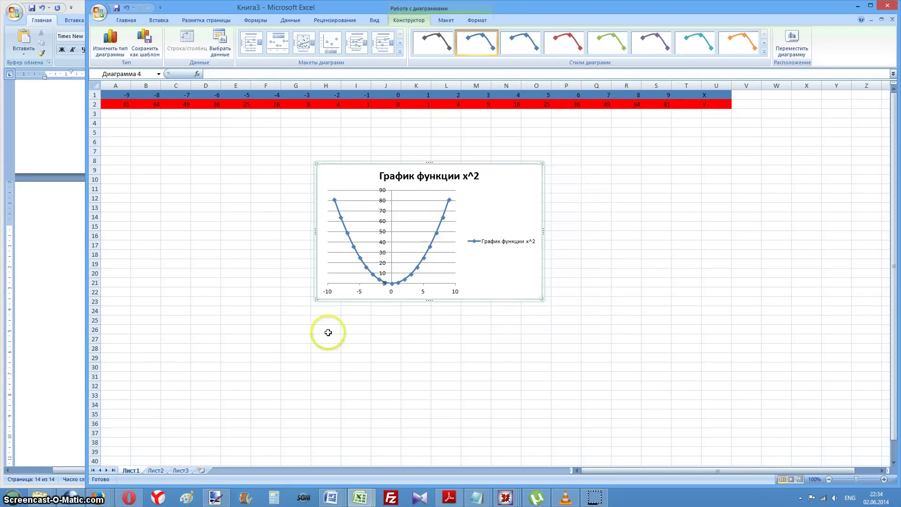
Paste the chart onto the empty page of the Лабораторная работа № 5 document.
left_click(342, 501)
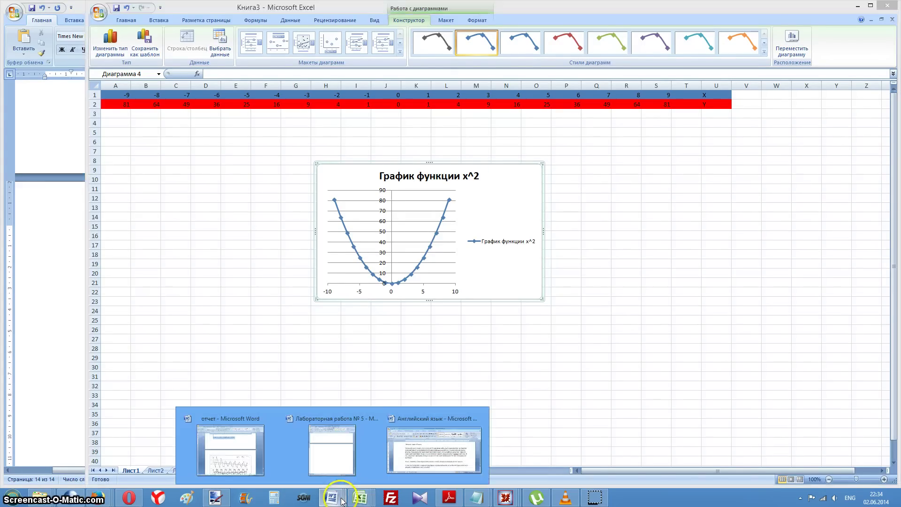
left_click(347, 457)
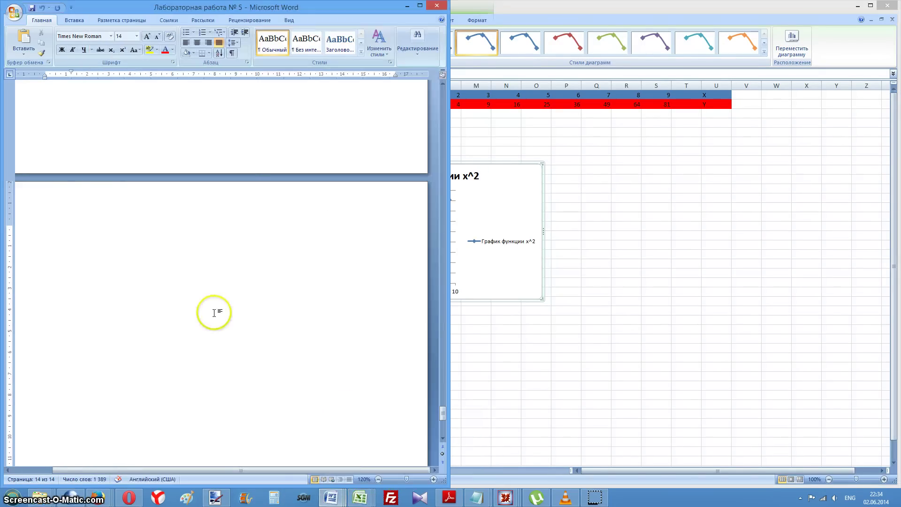
right_click(74, 227)
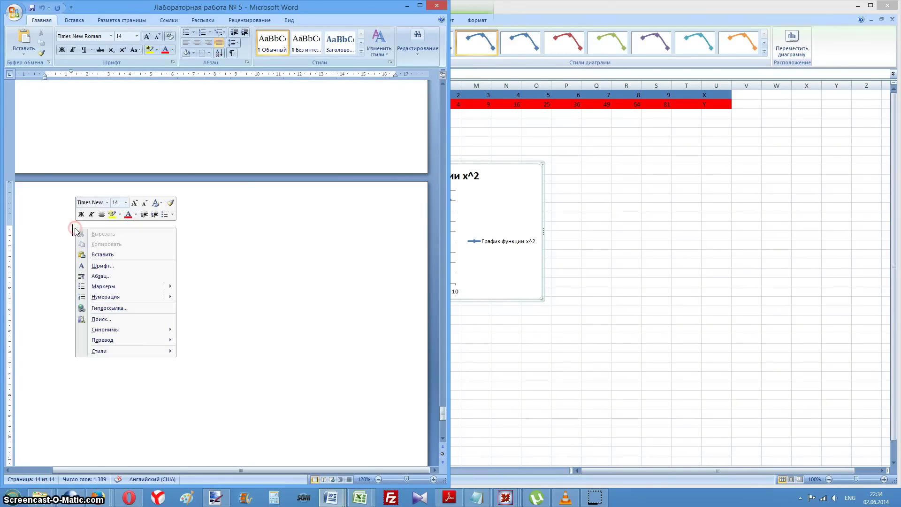
left_click(111, 257)
Resize the pasted chart taller and narrower using its handles.
left_click(195, 257)
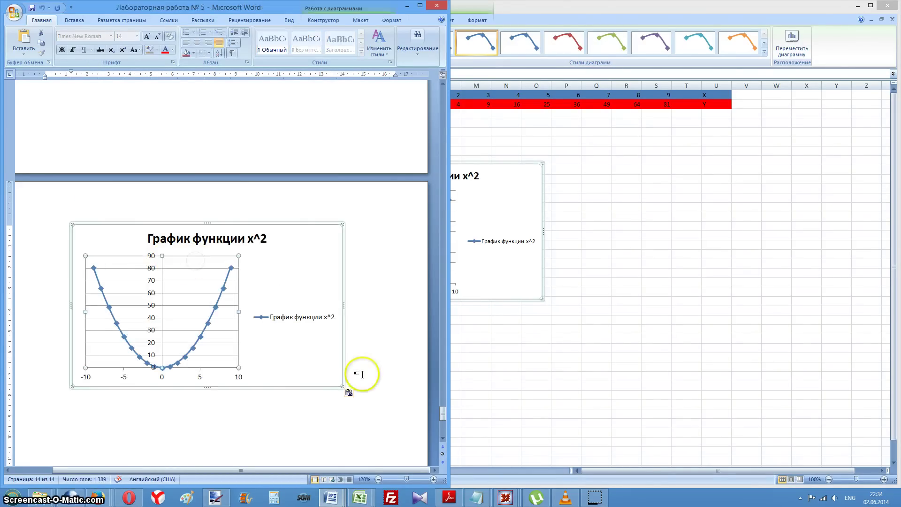
left_click_drag(346, 391, 363, 423)
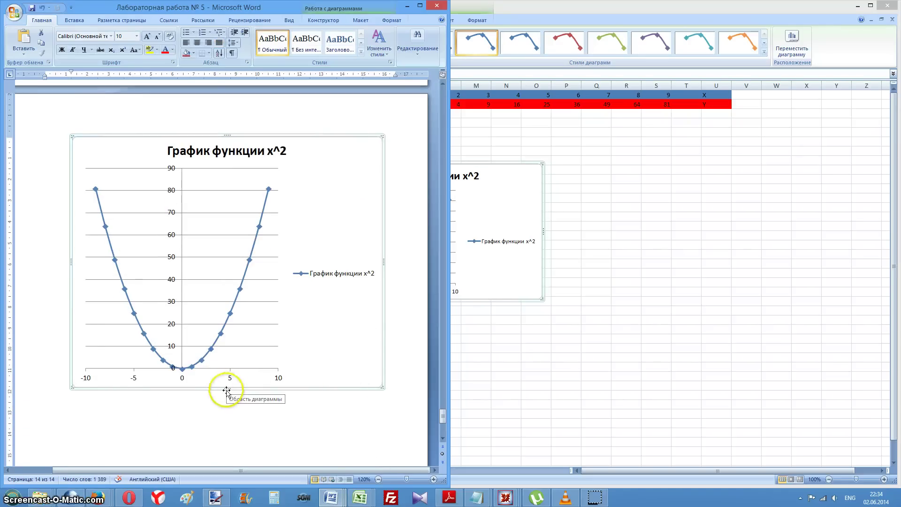
left_click_drag(226, 389, 224, 445)
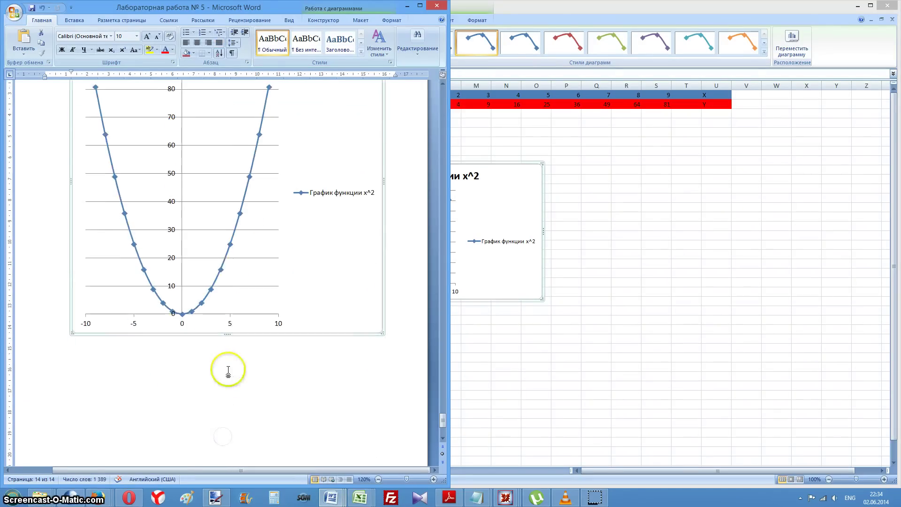
scroll(154, 268, "up", 3)
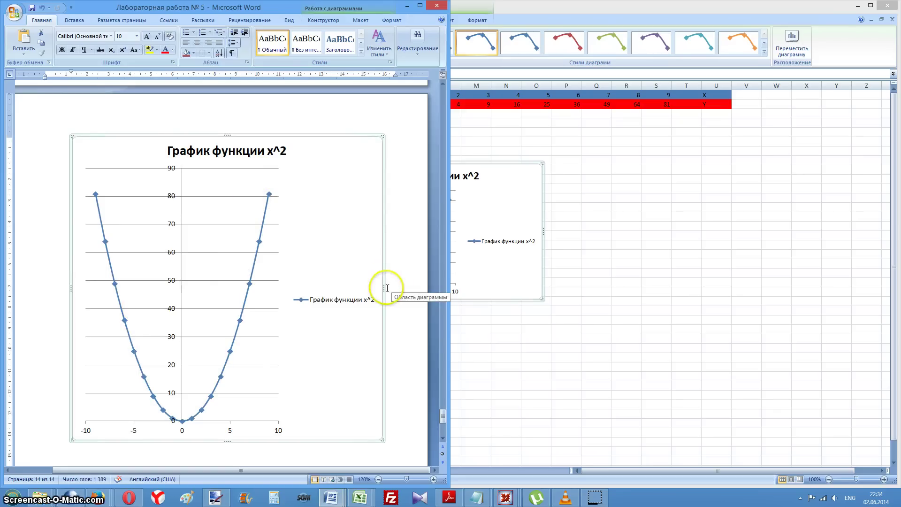
left_click_drag(384, 288, 318, 288)
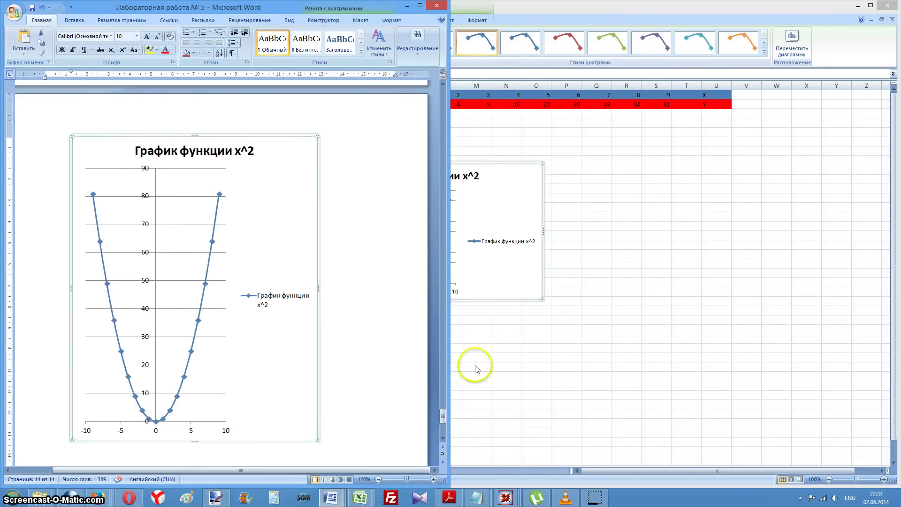